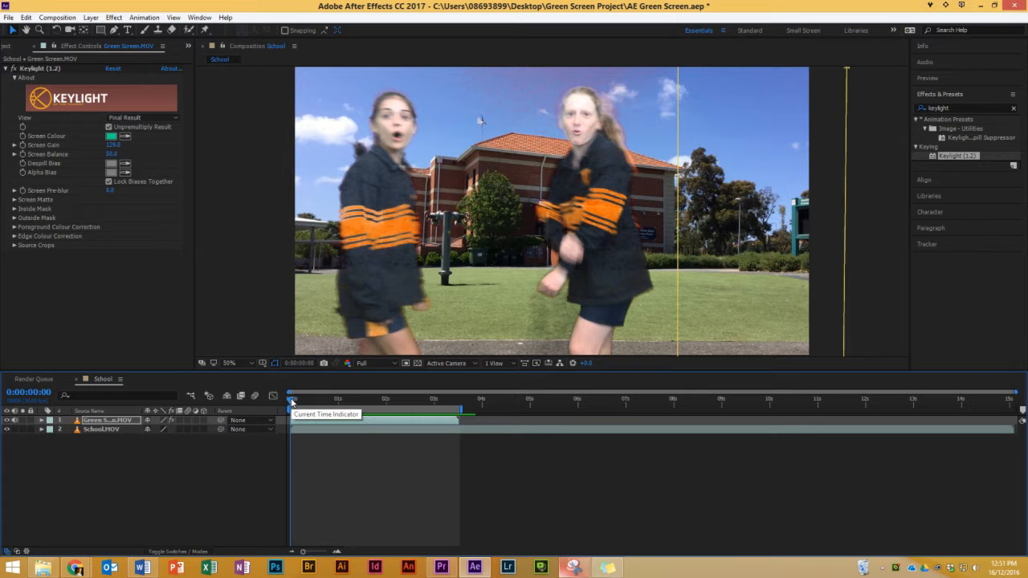
Split the Green Screen.MOV layer at 0:00:01:27 in the School composition.
left_click_drag(291, 402, 383, 417)
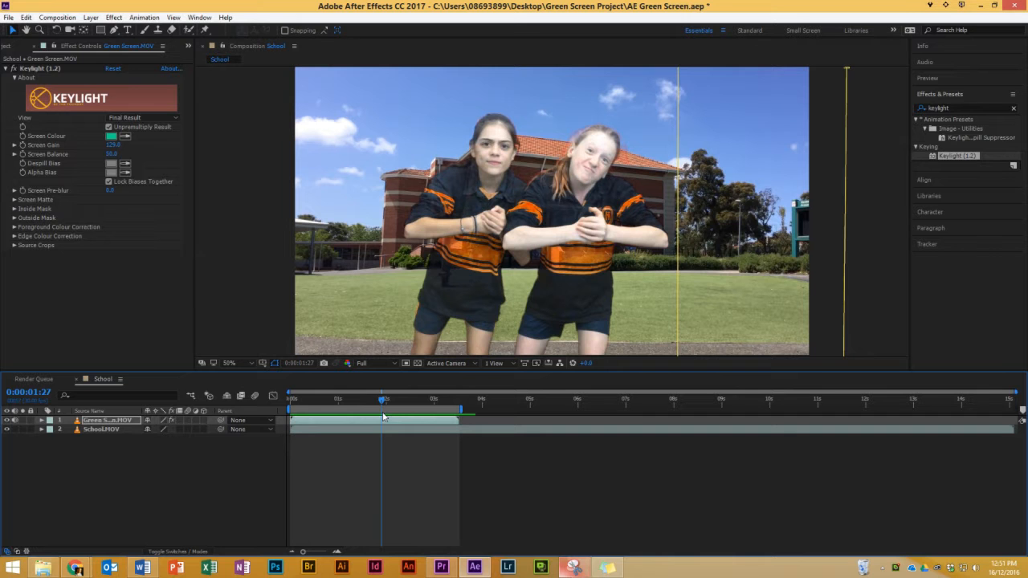
left_click(26, 17)
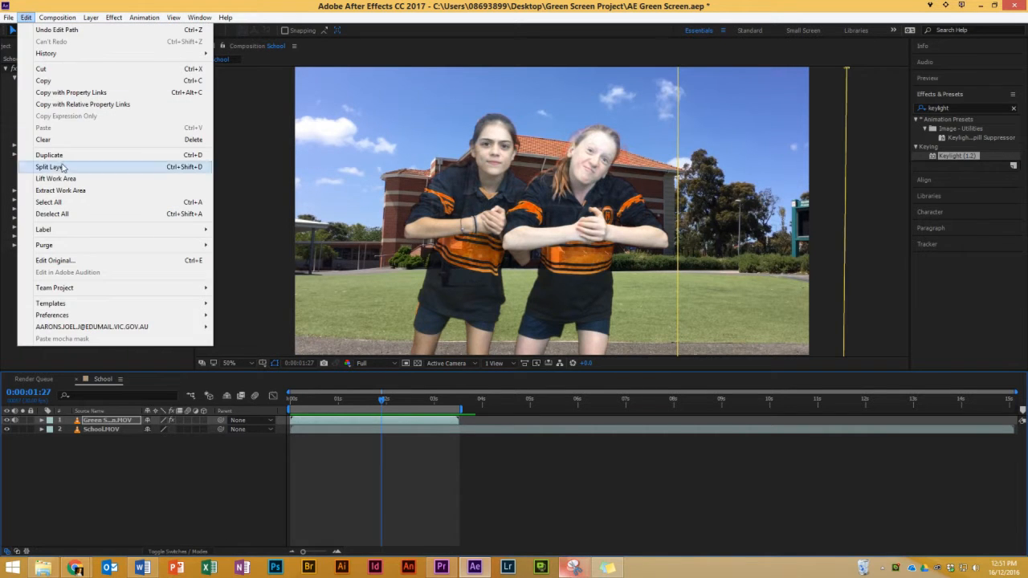
left_click(102, 166)
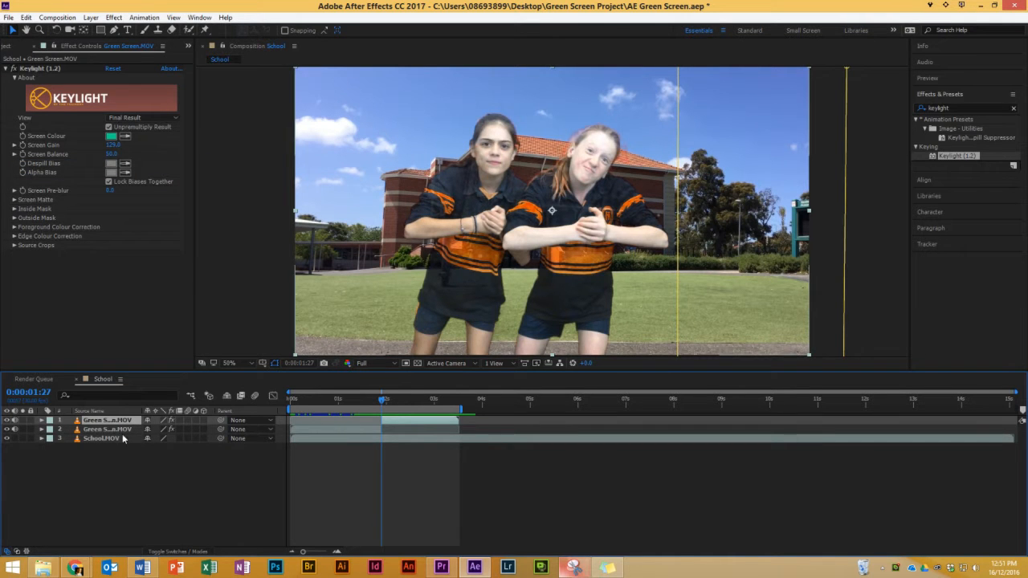
left_click(349, 430)
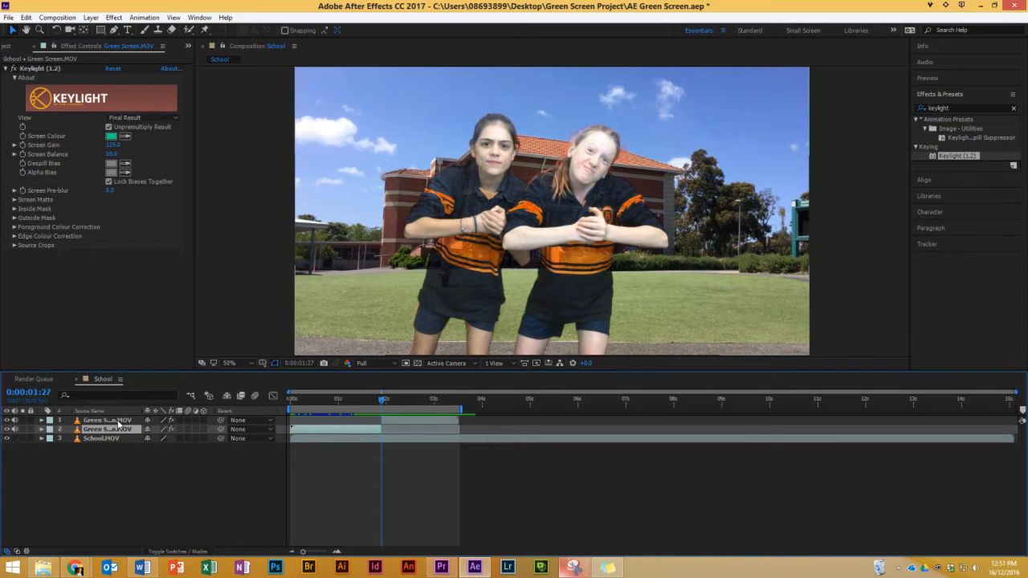
Find the CC Pixel Polly effect by searching for "polly" and apply it to the second half of the split Green Screen.MOV layer.
left_click(394, 421)
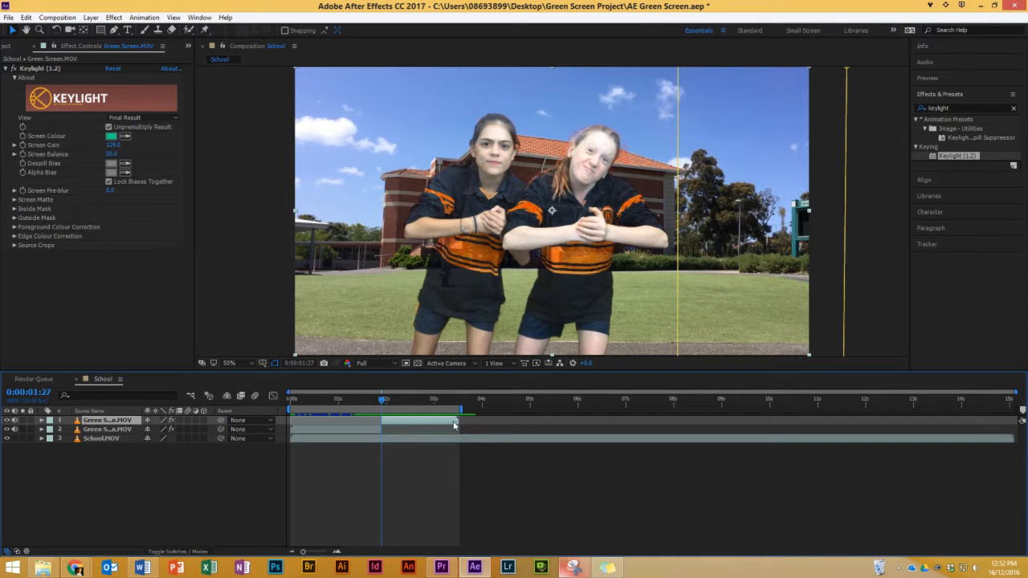
left_click(956, 109)
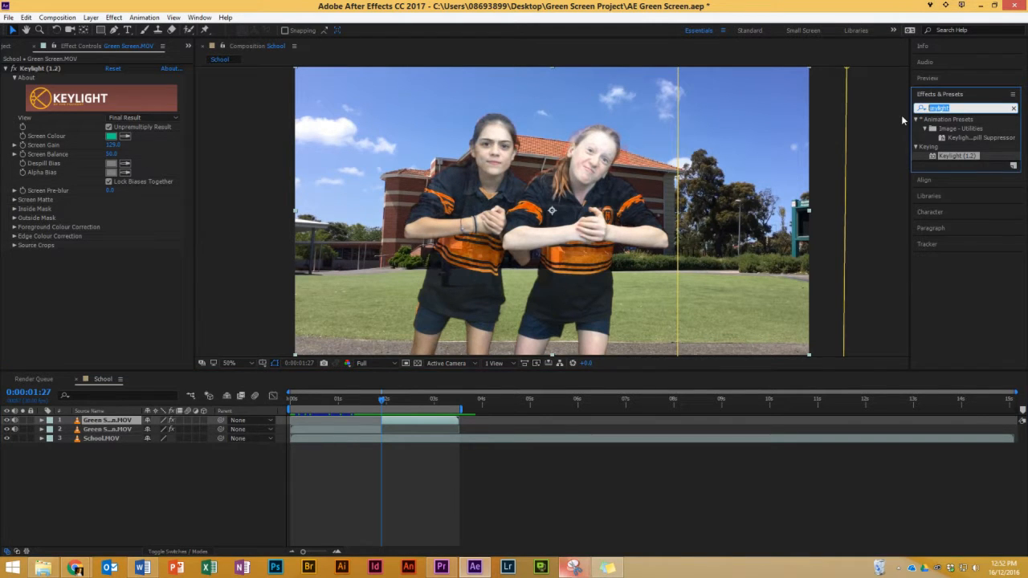
type("polly")
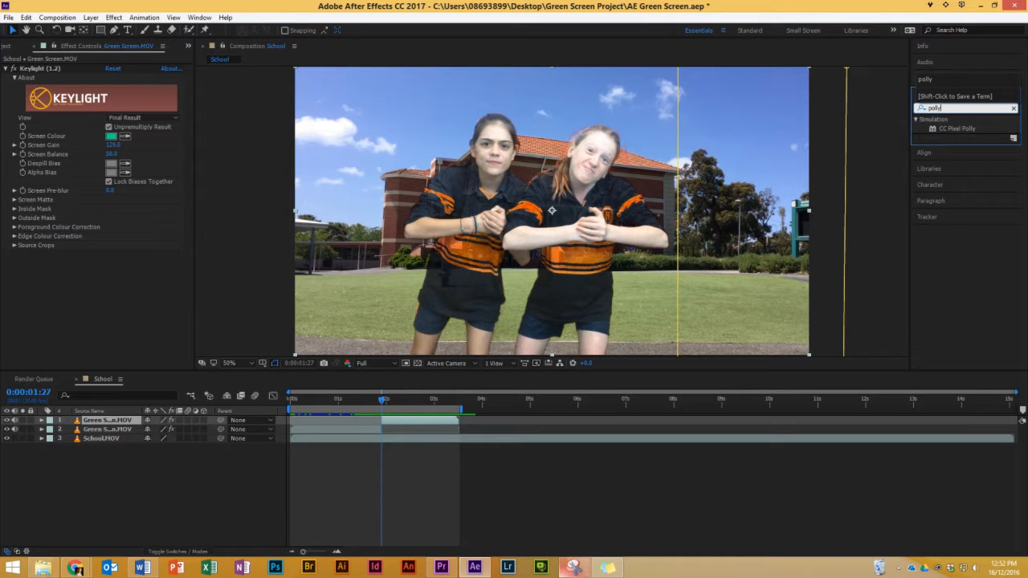
left_click(969, 130)
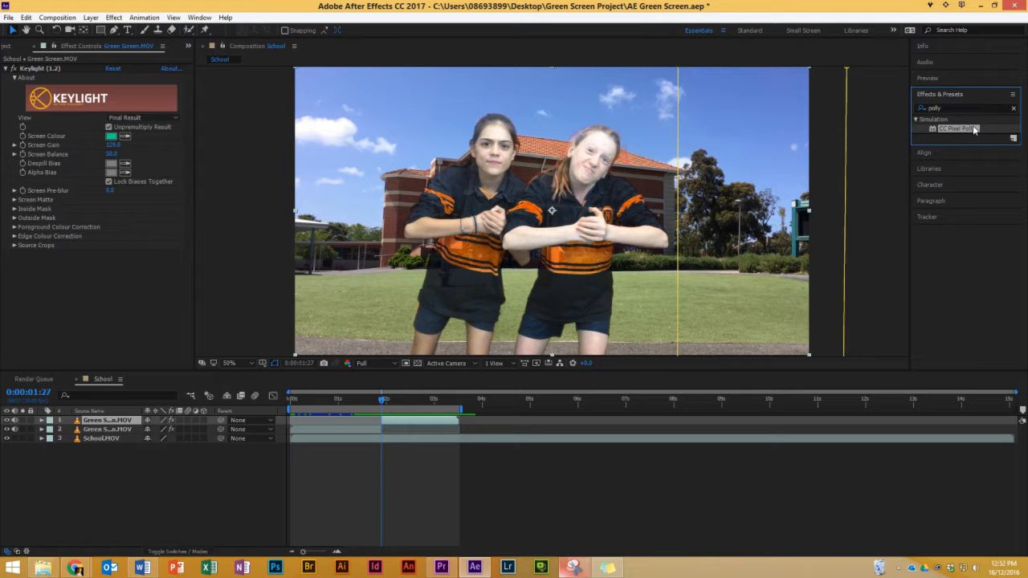
left_click_drag(975, 130, 116, 423)
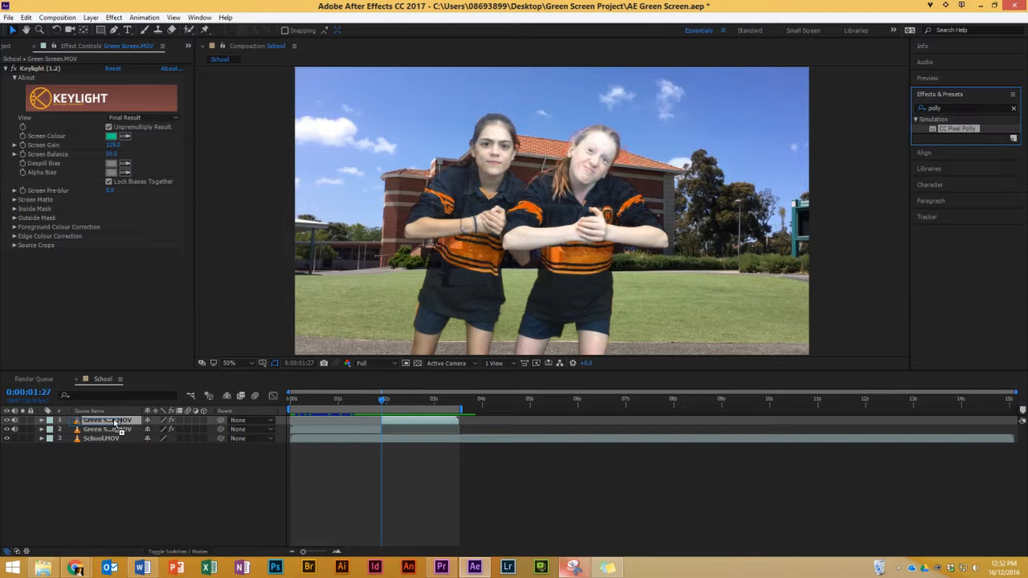
left_click_drag(117, 423, 117, 423)
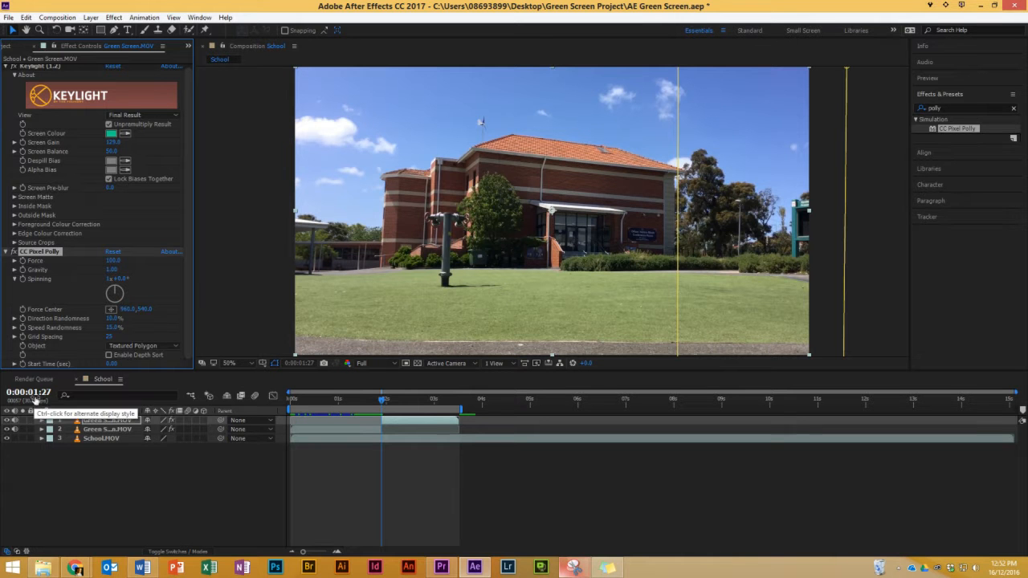
Try a CC Pixel Polly Start Time of 1.27 seconds.
left_click(111, 364)
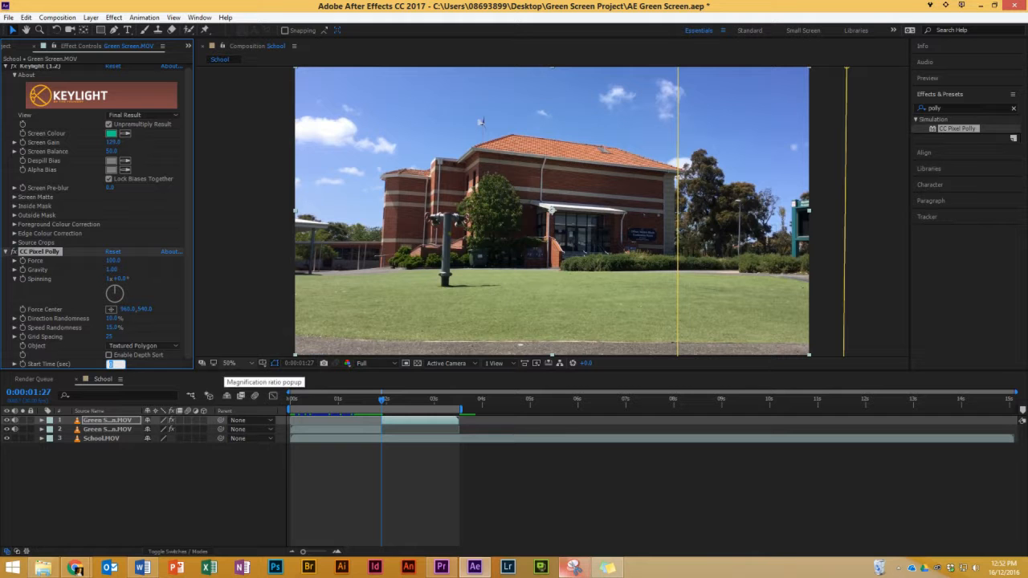
type("1.27")
key("Return")
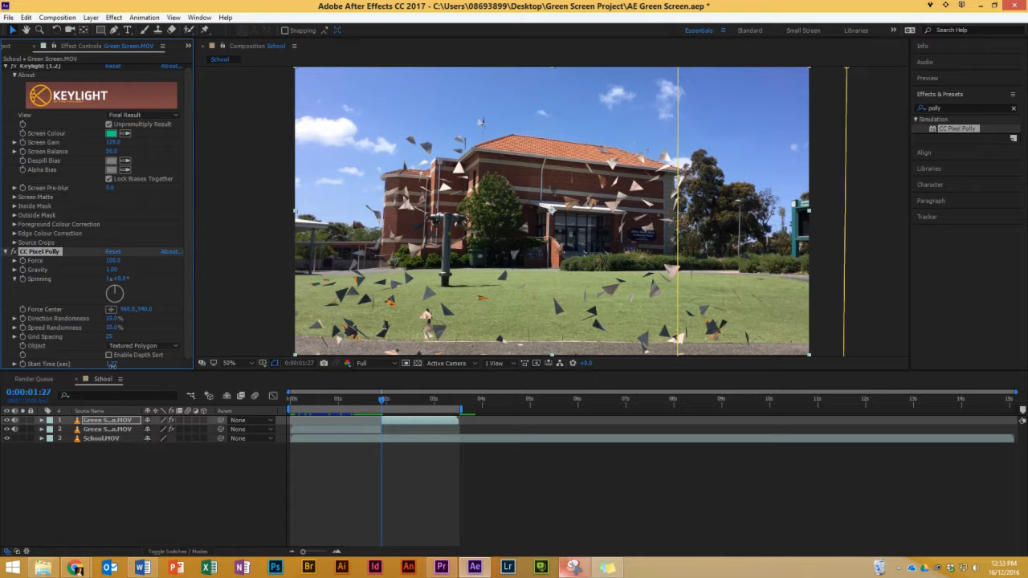
Set CC Pixel Polly's Start Time to 1.92 seconds and check the frames around 0:00:01:27.
left_click_drag(113, 363, 146, 365)
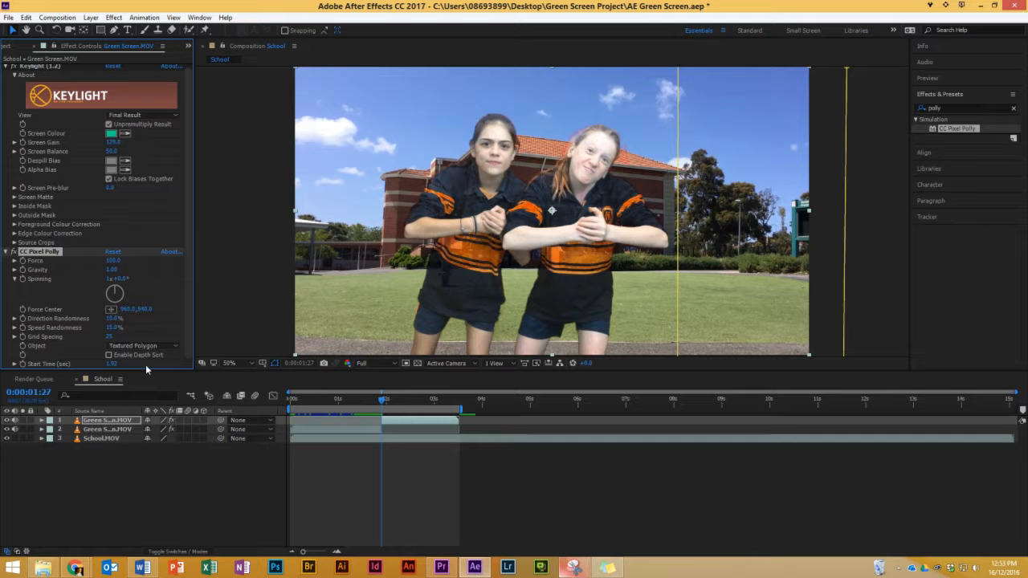
mouse_move(386, 407)
left_mouse_down()
mouse_move(458, 411)
mouse_move(383, 415)
left_mouse_up()
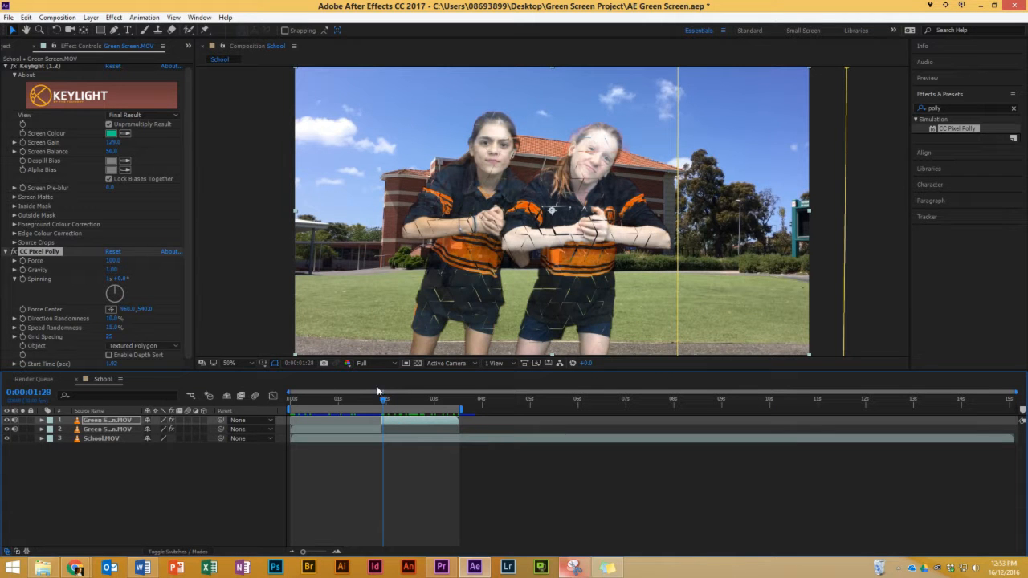
left_click_drag(384, 402, 382, 401)
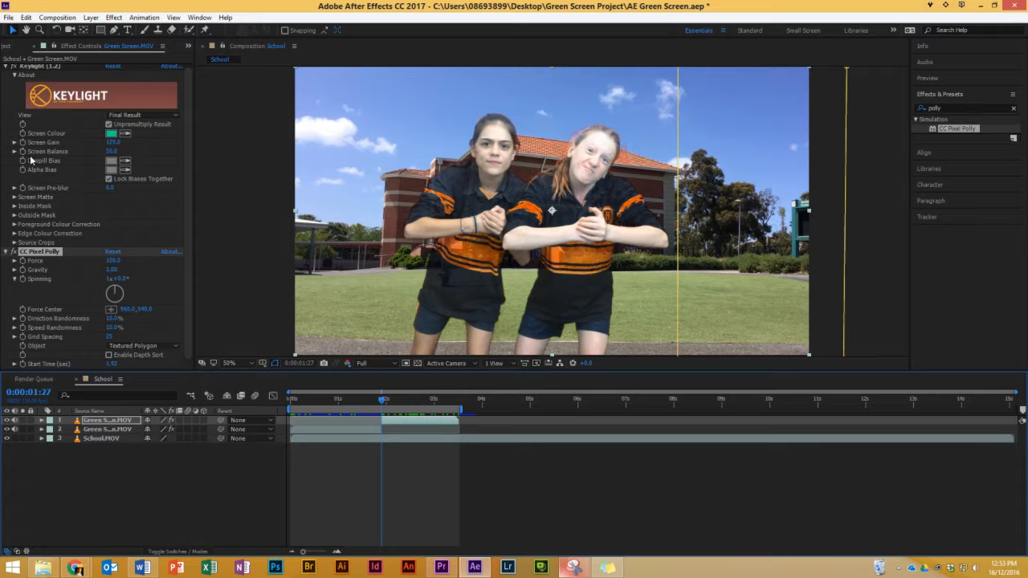
Collapse the Keylight settings, then set CC Pixel Polly's horizontal Force Center to 842, Force to 400 and Gravity to 4.
left_click(5, 69)
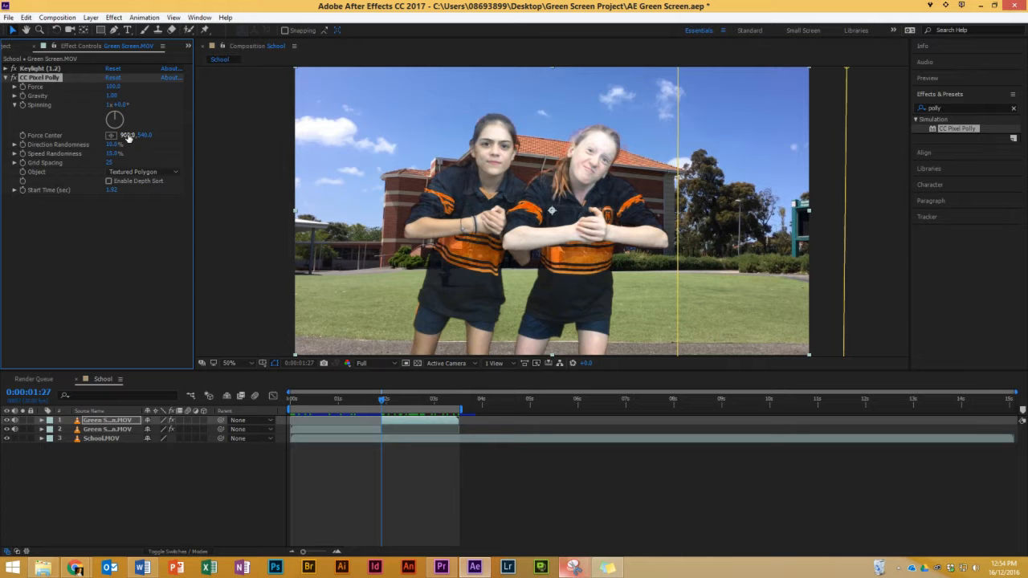
left_click_drag(128, 138, 72, 142)
left_click(113, 87)
type("400")
key("Return")
left_click(116, 97)
key("Return")
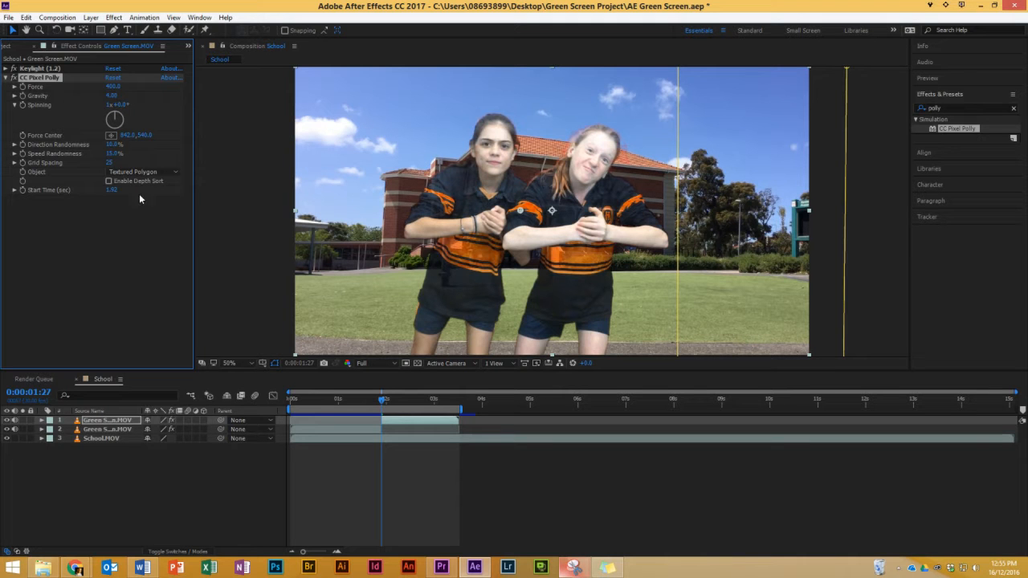
Increase CC Pixel Polly's Spinning revolutions, set Grid Spacing to 2, and preview the shatter from 0:00:01:27.
left_click(107, 105)
key("Return")
left_click(110, 163)
type("2")
key("Return")
mouse_move(384, 401)
left_mouse_down()
mouse_move(399, 406)
mouse_move(383, 410)
left_mouse_up()
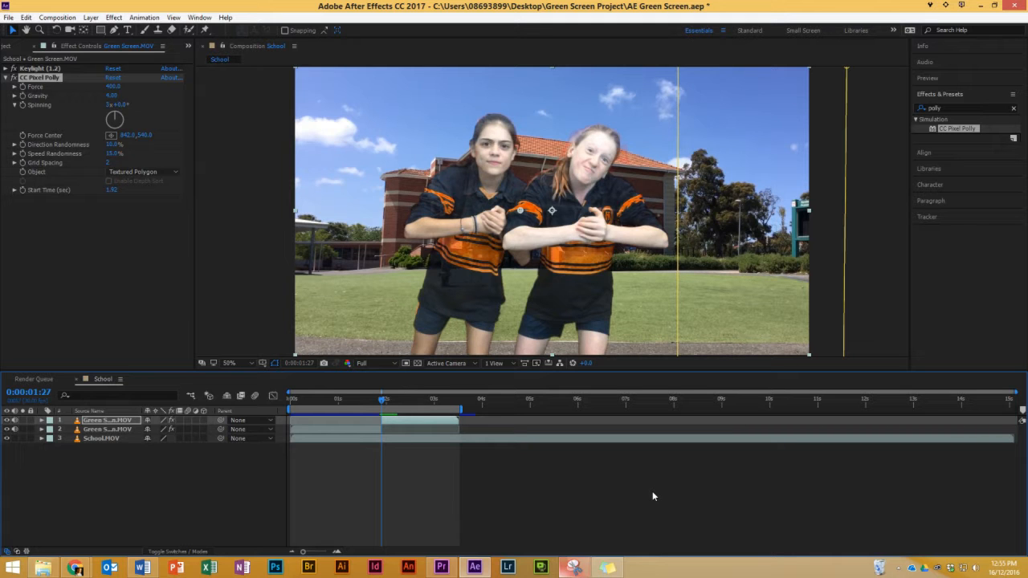
key("space")
Time-stretch the second half of the Green Screen.MOV layer with a stretch factor of 200.
left_click(97, 421)
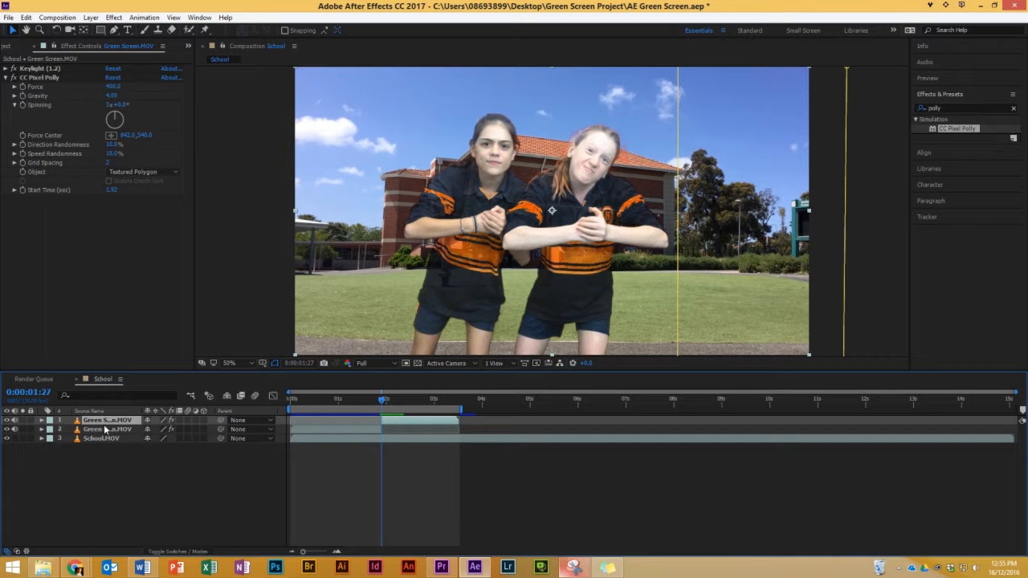
left_click(90, 17)
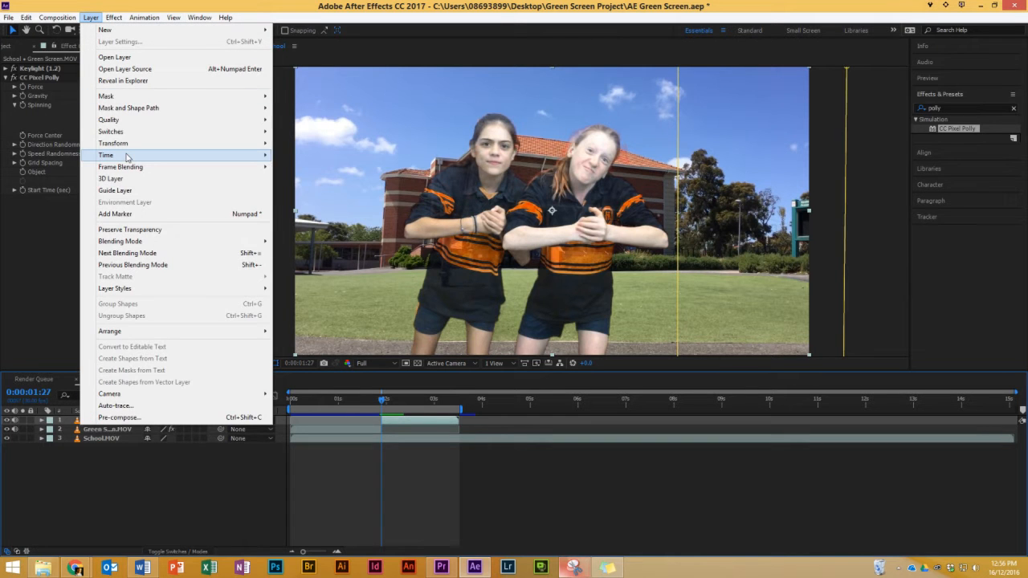
mouse_move(126, 155)
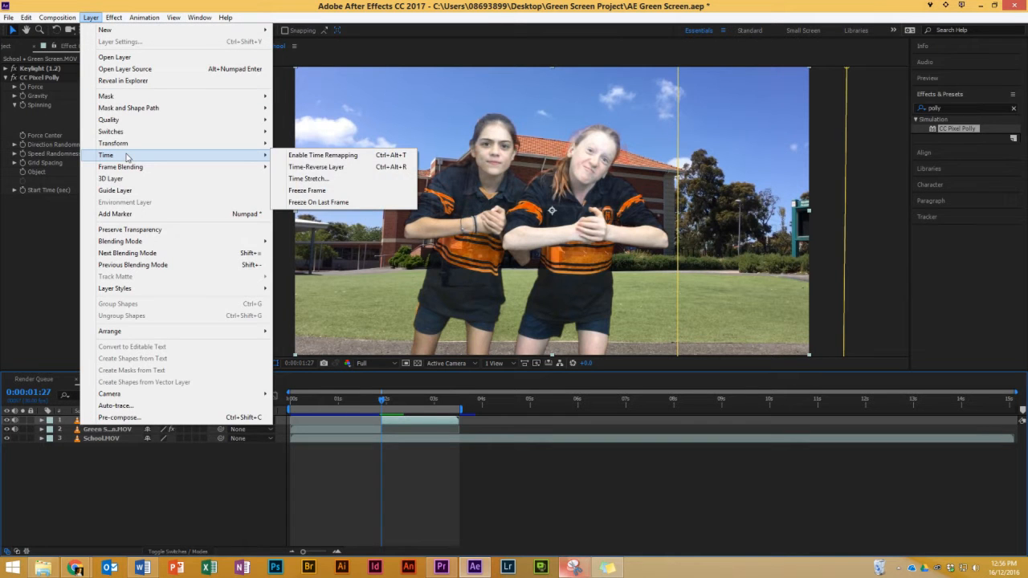
left_click(307, 178)
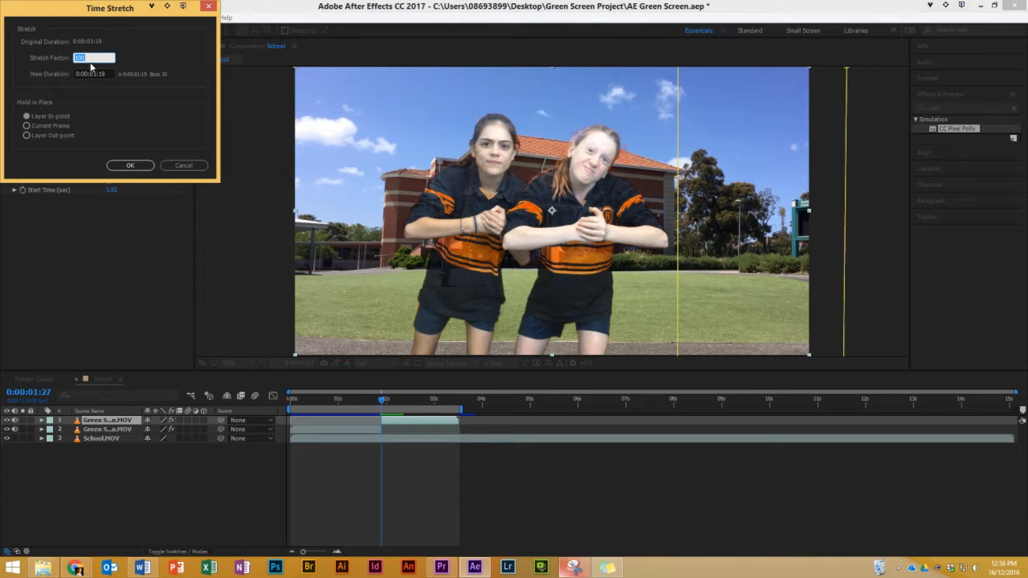
type("20")
left_click(125, 166)
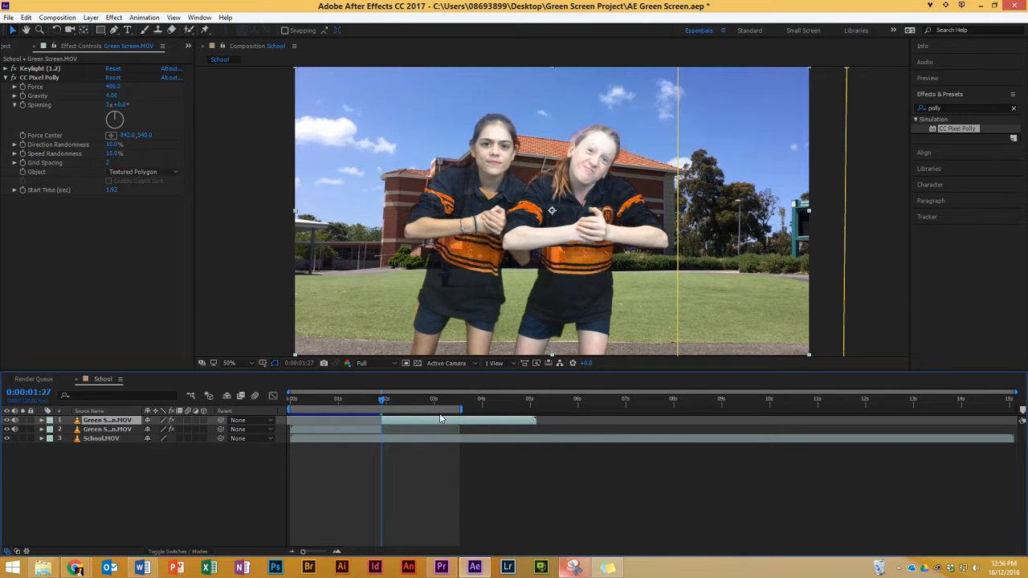
Extend the work area to the end of the stretched layer at 0:00:05:04 and preview the shatter from 0:00:01:26.
key("o")
key("n")
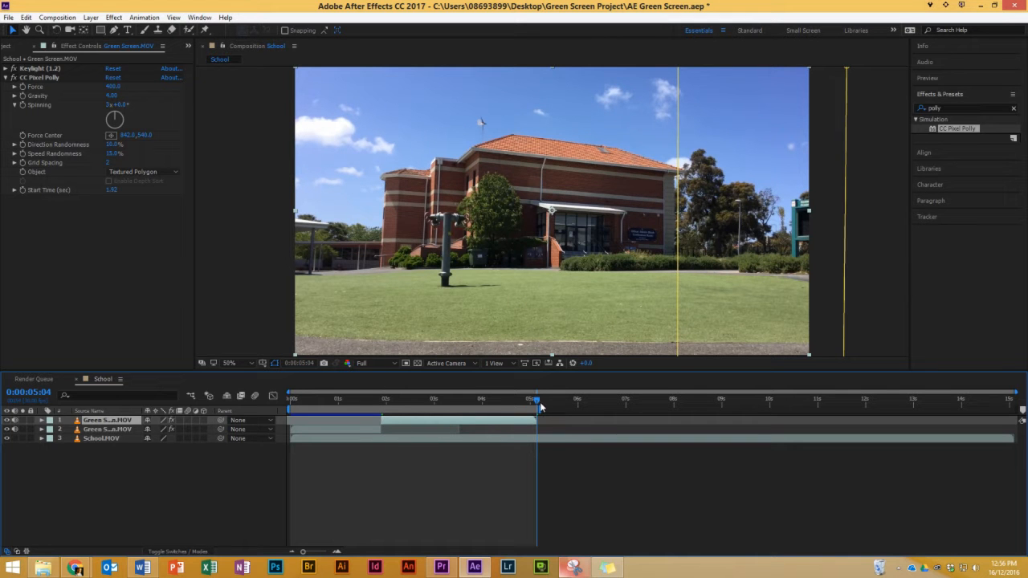
left_click_drag(539, 404, 383, 403)
key("space")
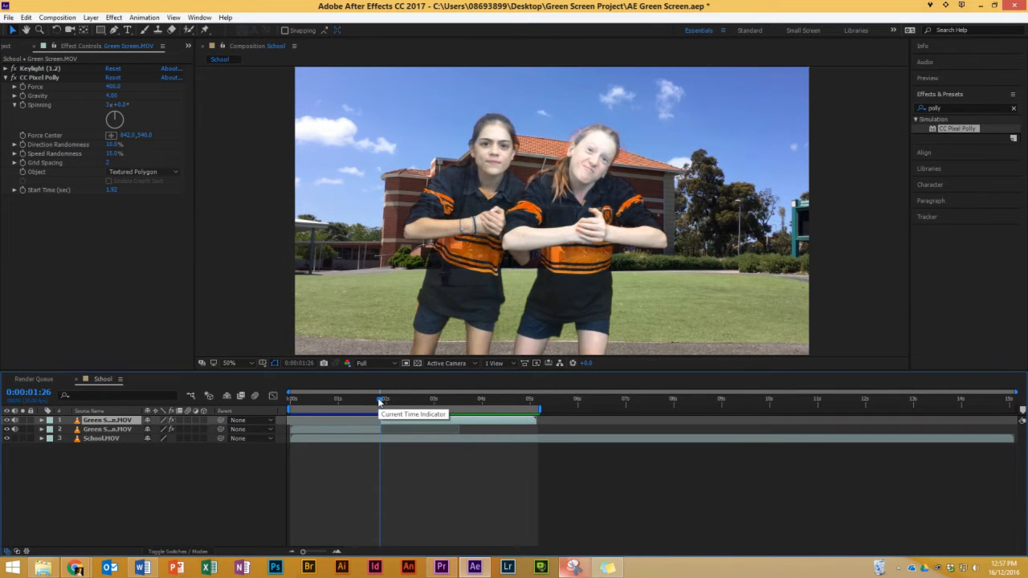
key("space")
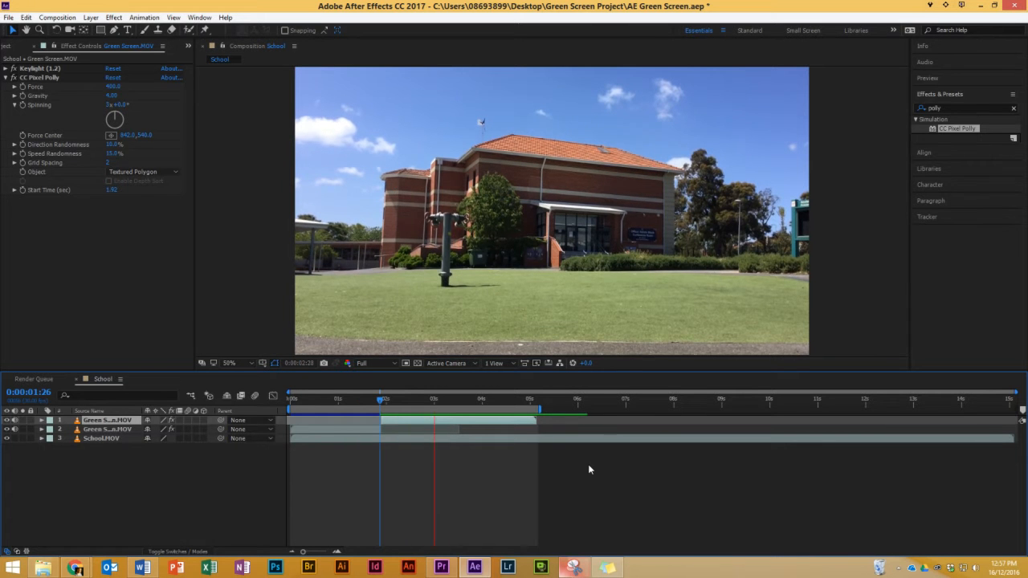
key("space")
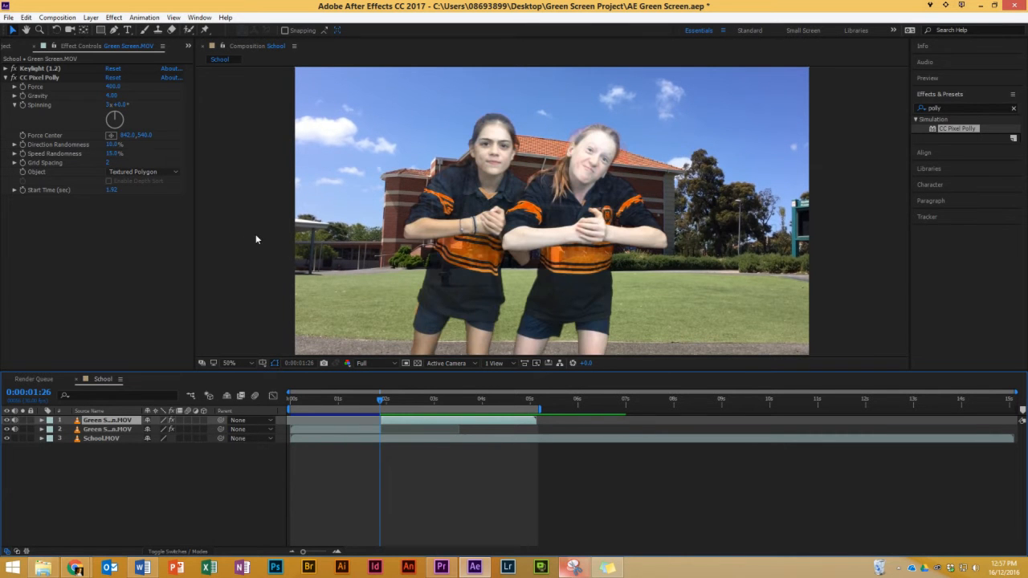
Try a CC Pixel Polly Force of 50 and preview the shatter from 0:00:01:26.
left_click(112, 86)
type("50")
key("Return")
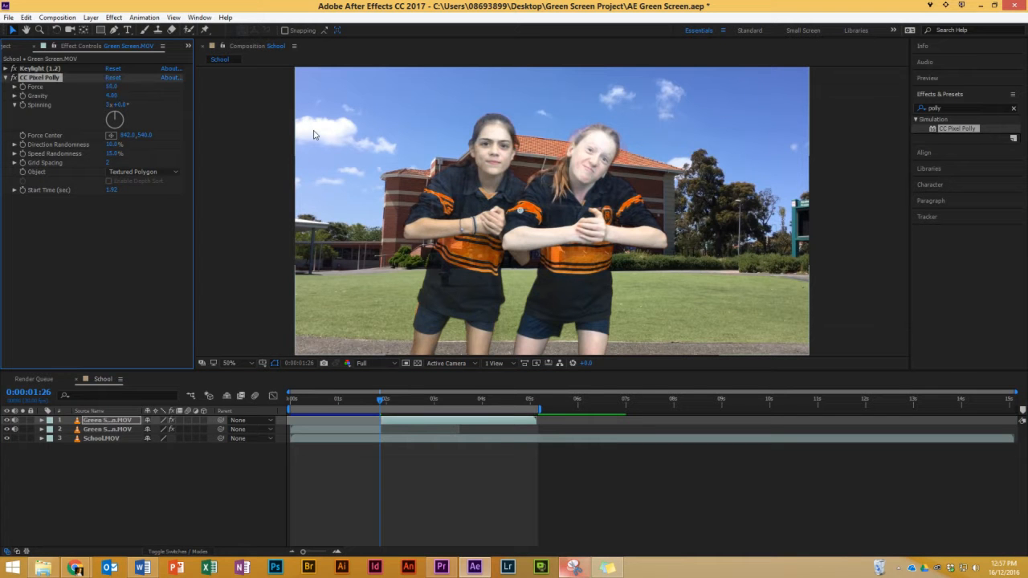
left_click(380, 399)
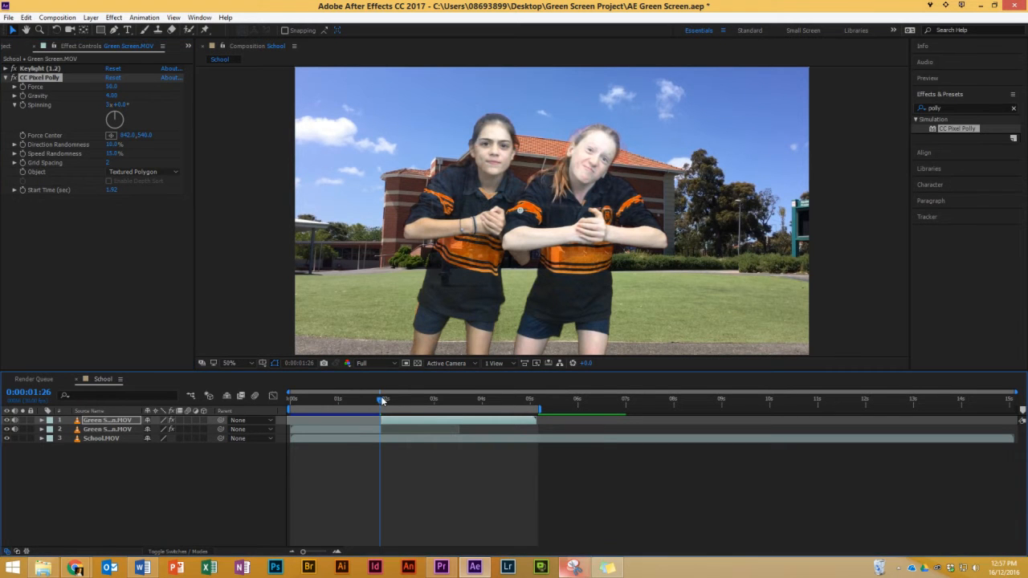
key("space")
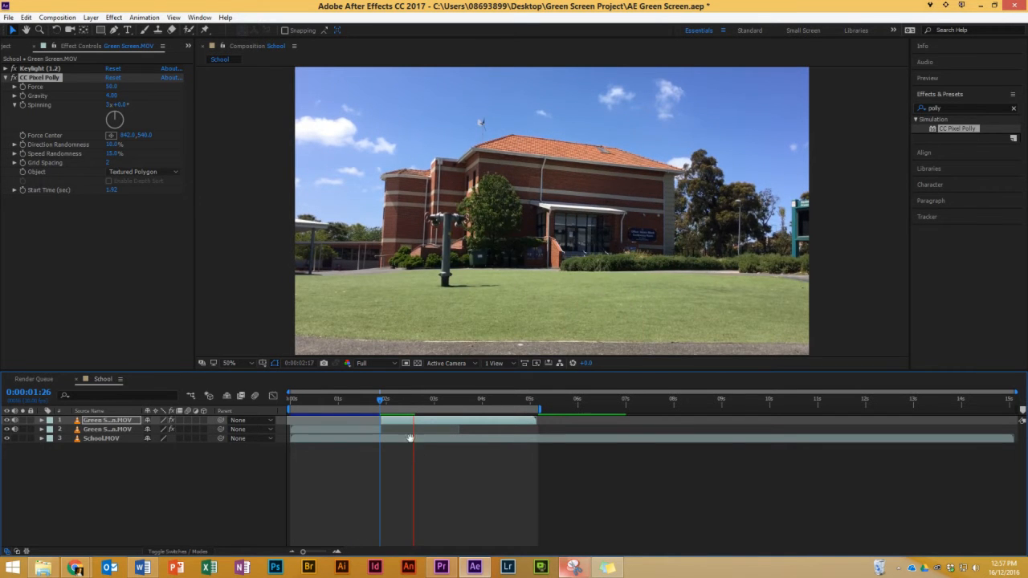
key("space")
Set CC Pixel Polly's Force to 800 and preview the shatter.
left_click(112, 87)
type("800")
key("Return")
key("space")
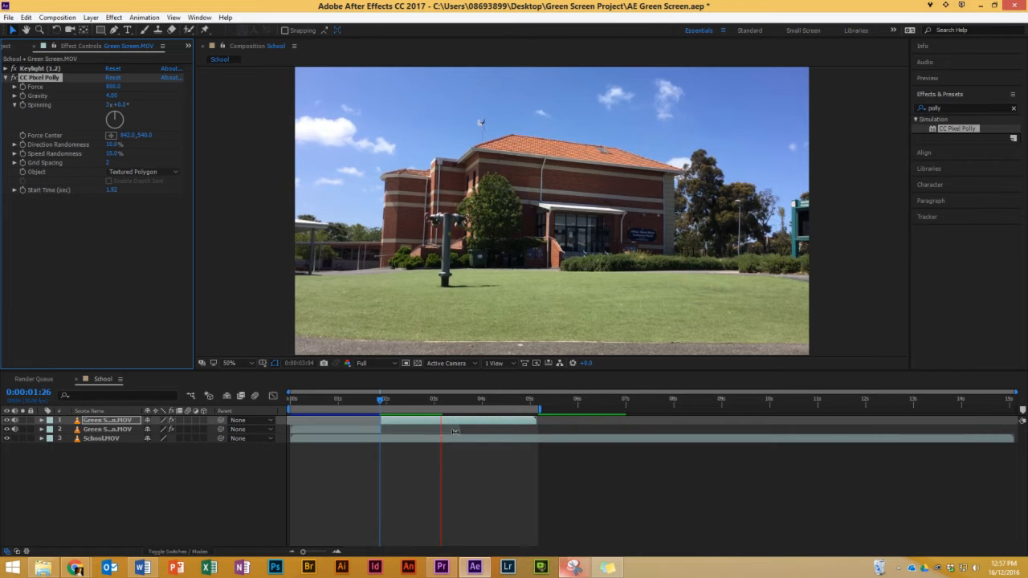
key("space")
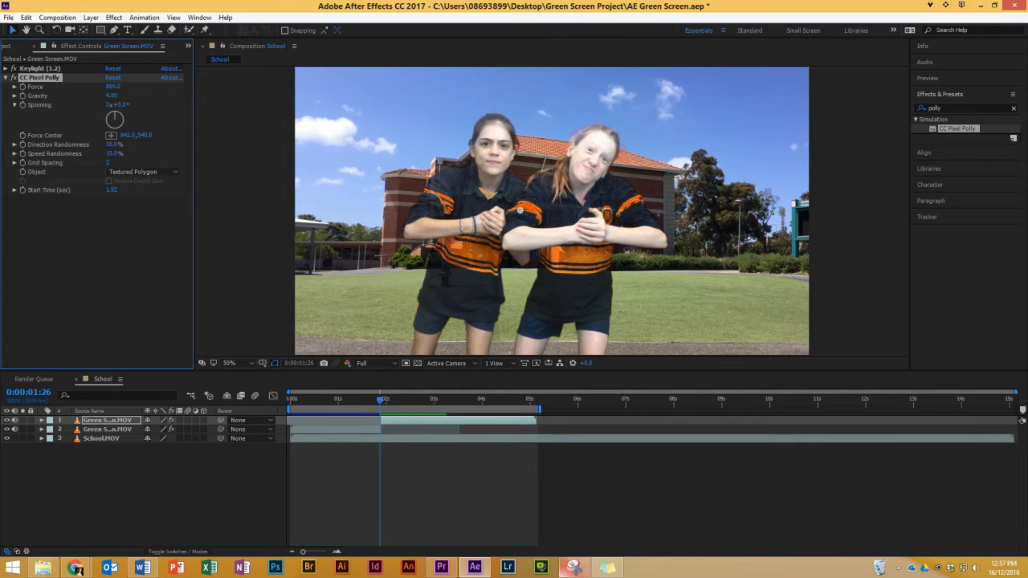
Add laser.mp3 to the School composition below the School.MOV layer and make it start at 0:00:01:26, where the shatter begins.
left_click(143, 568)
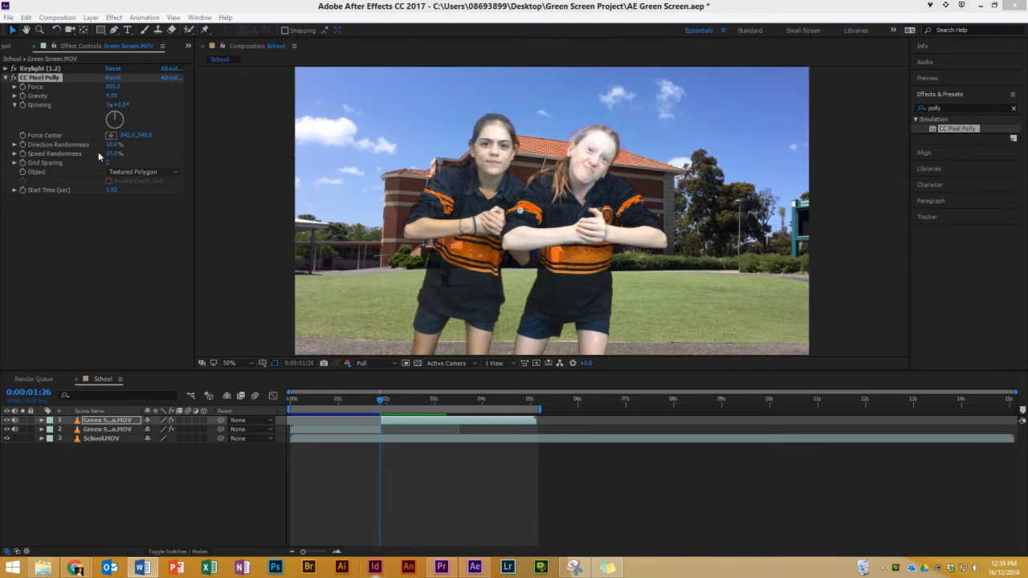
left_click(5, 47)
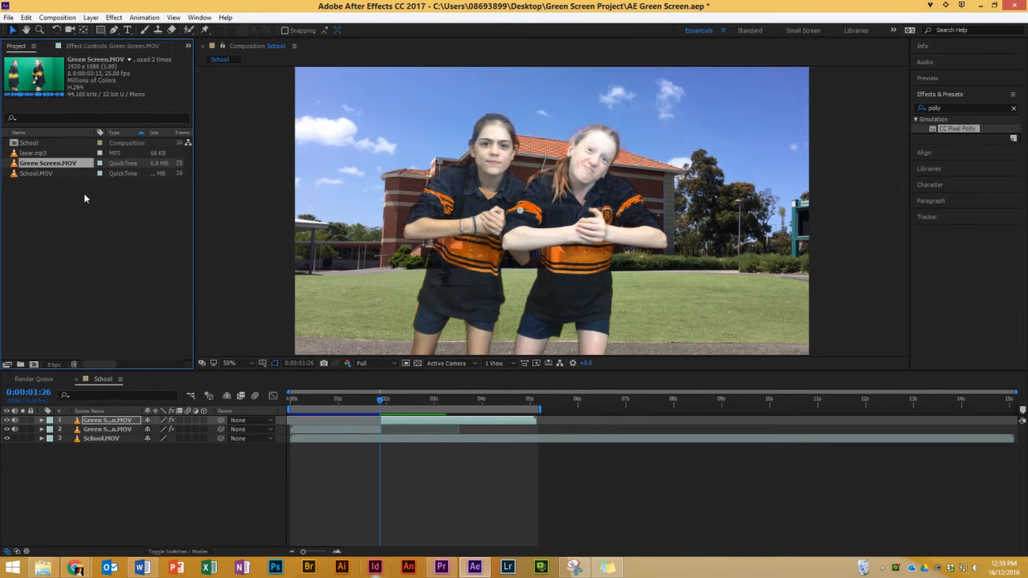
left_click(30, 154)
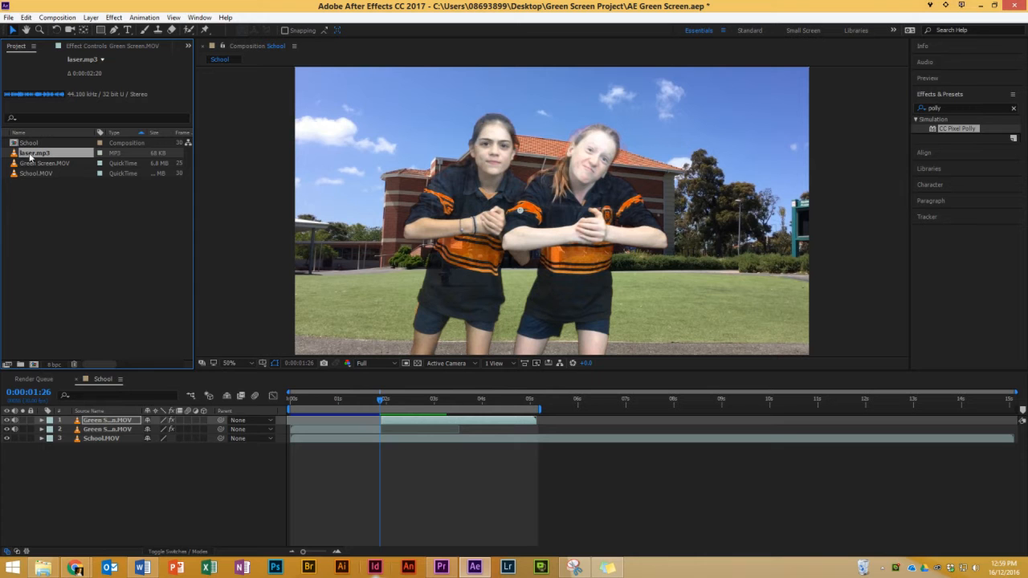
left_click_drag(29, 155, 87, 458)
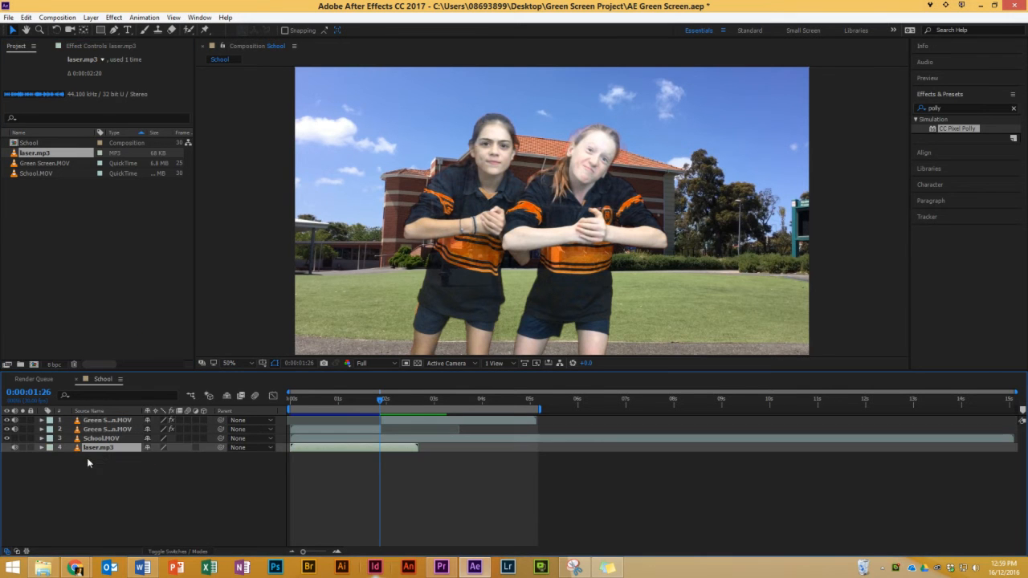
left_click_drag(314, 449, 404, 451)
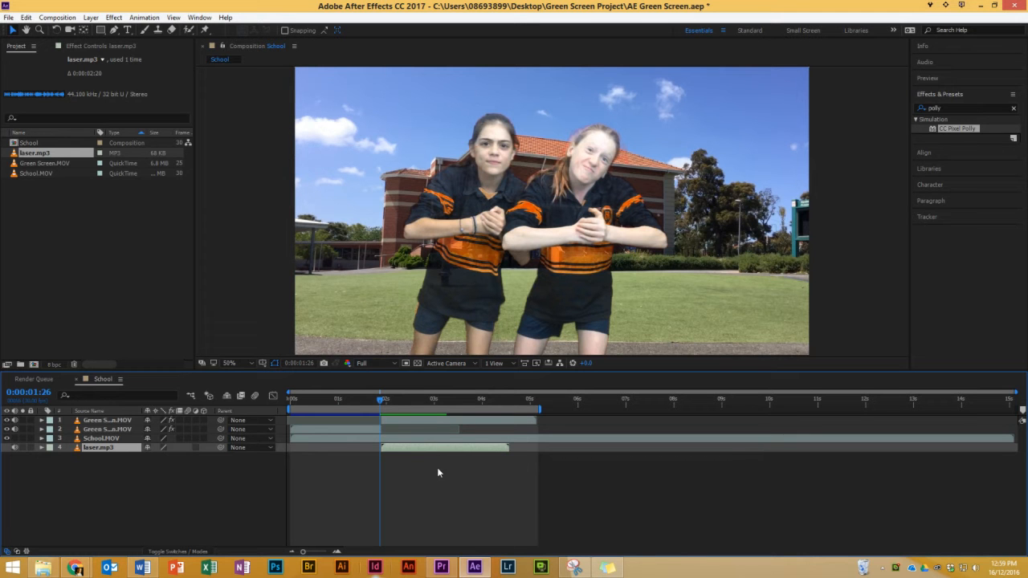
Preview the shatter together with the laser sound from 0:00:01:20.
left_click_drag(382, 401, 370, 404)
key("space")
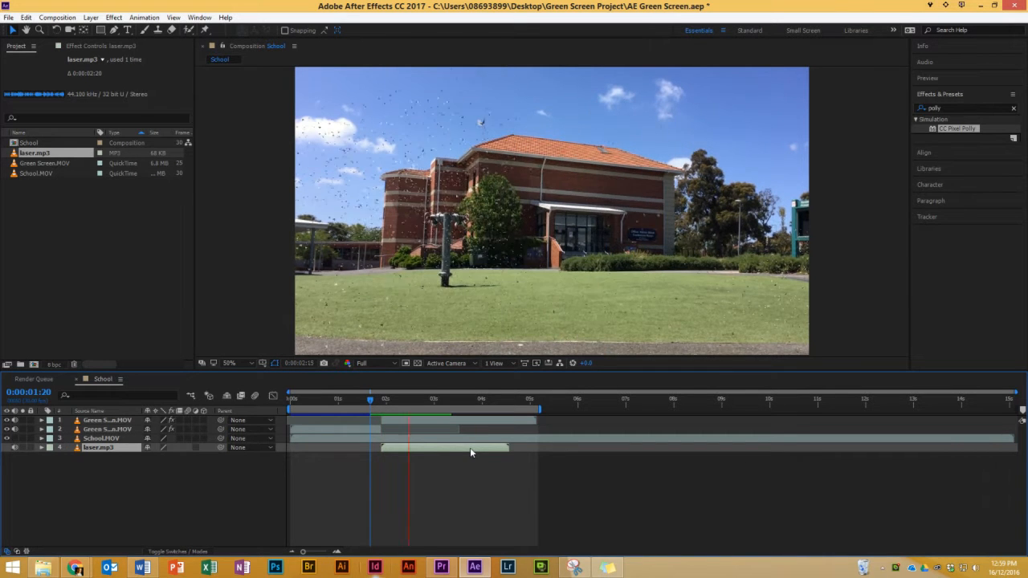
key("space")
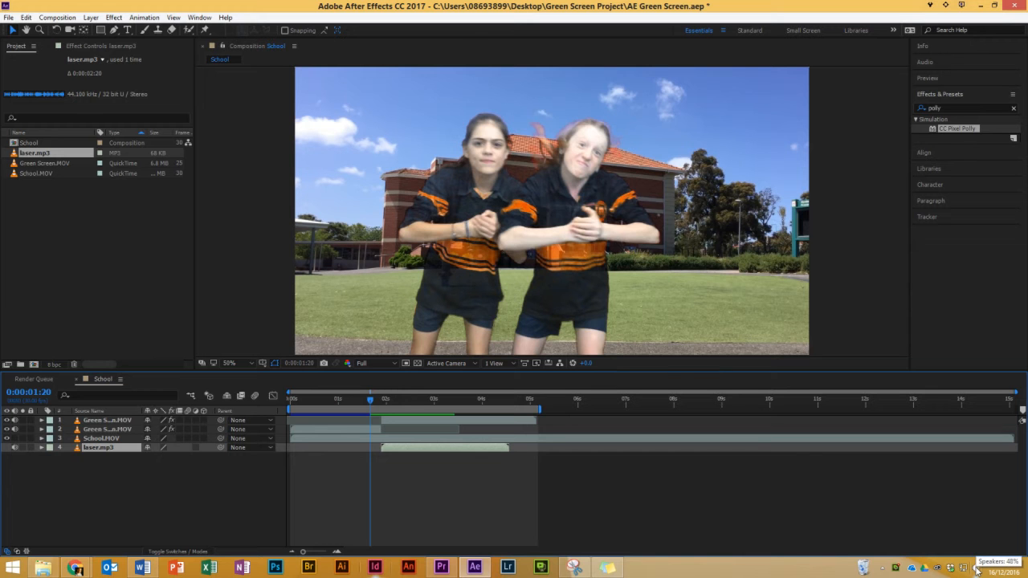
Raise the speaker volume and replay the shatter with its laser sound from 0:00:01:20.
key("XF86AudioRaiseVolume")
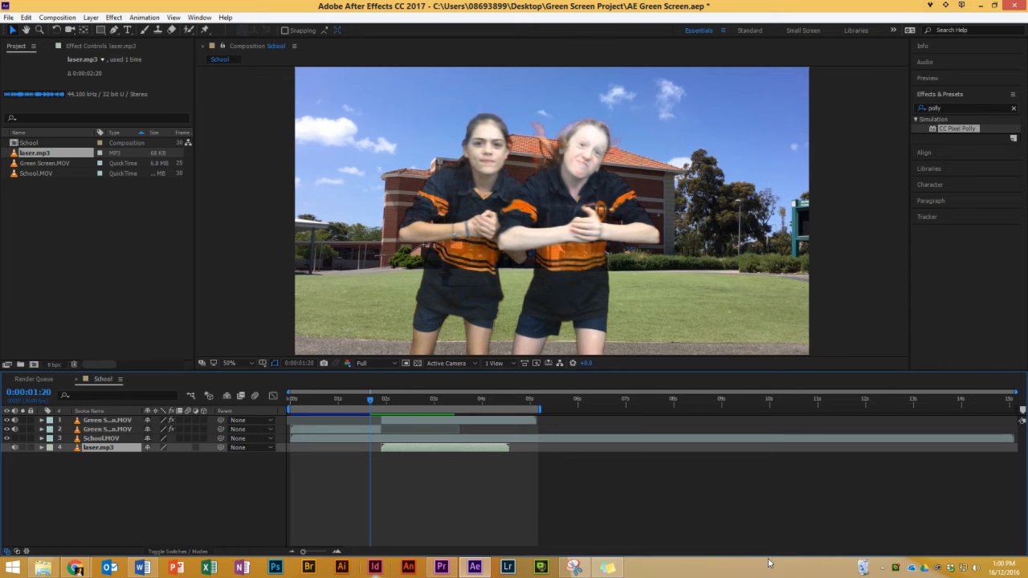
key("space")
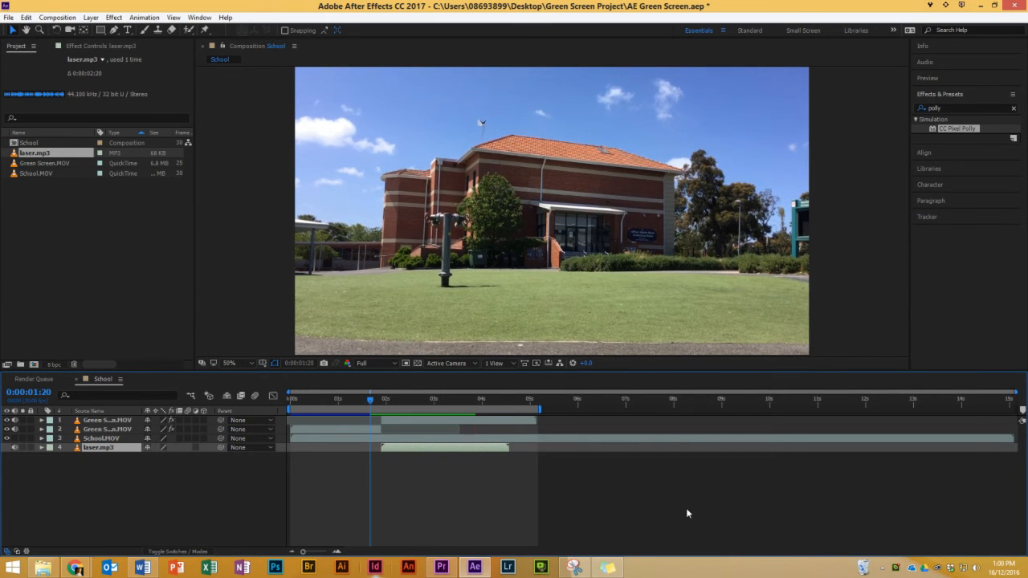
key("space")
left_click_drag(370, 399, 431, 400)
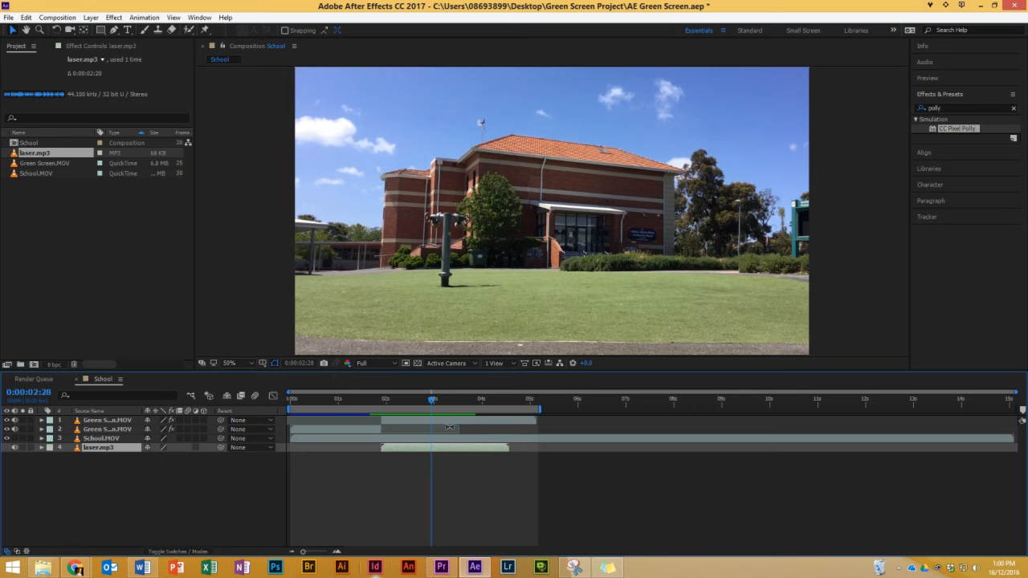
left_click_drag(431, 400, 370, 399)
key("space")
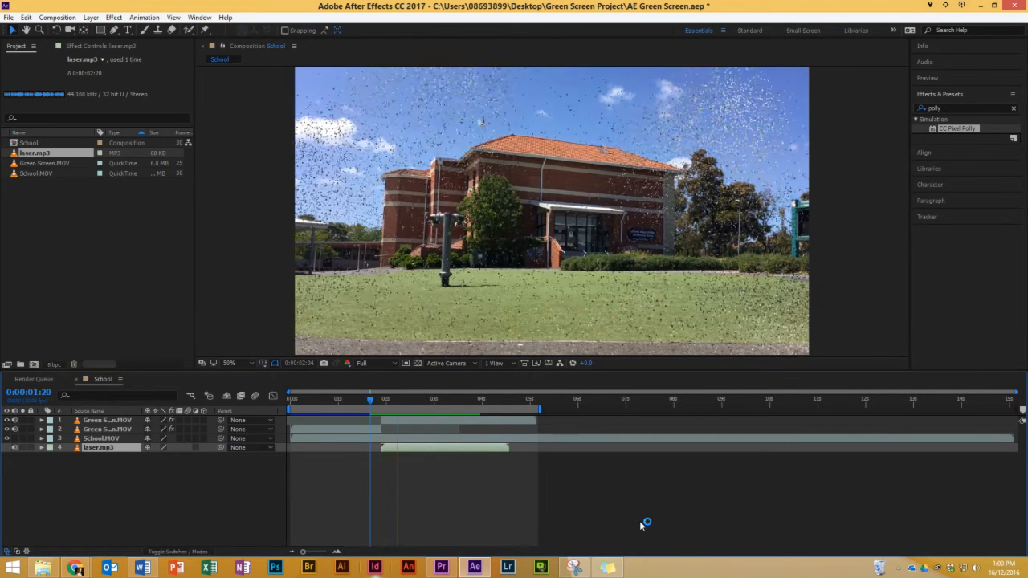
key("space")
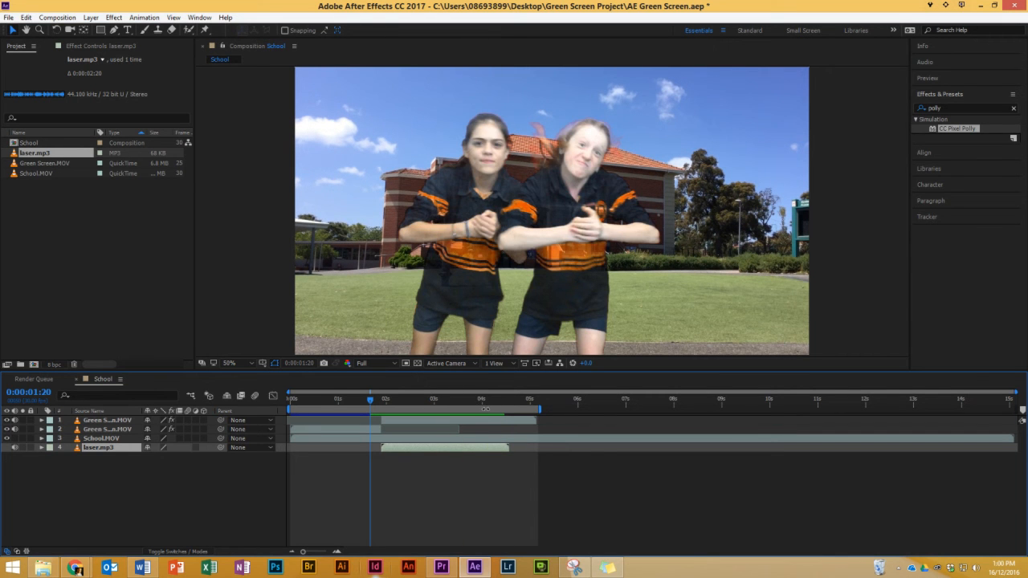
Shorten the School composition's work area so that it ends at 0:00:04:01.
left_click(484, 400)
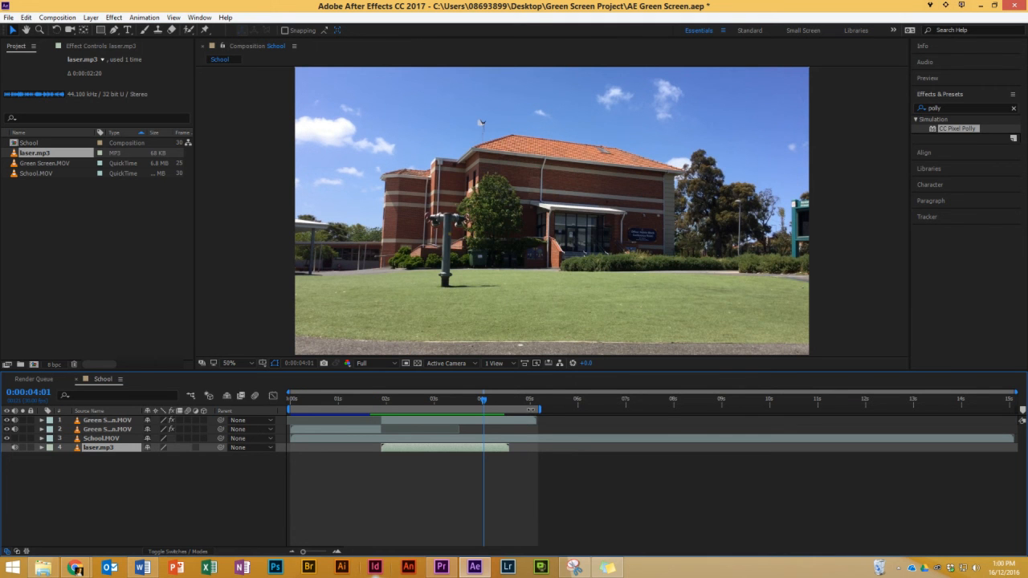
key("n")
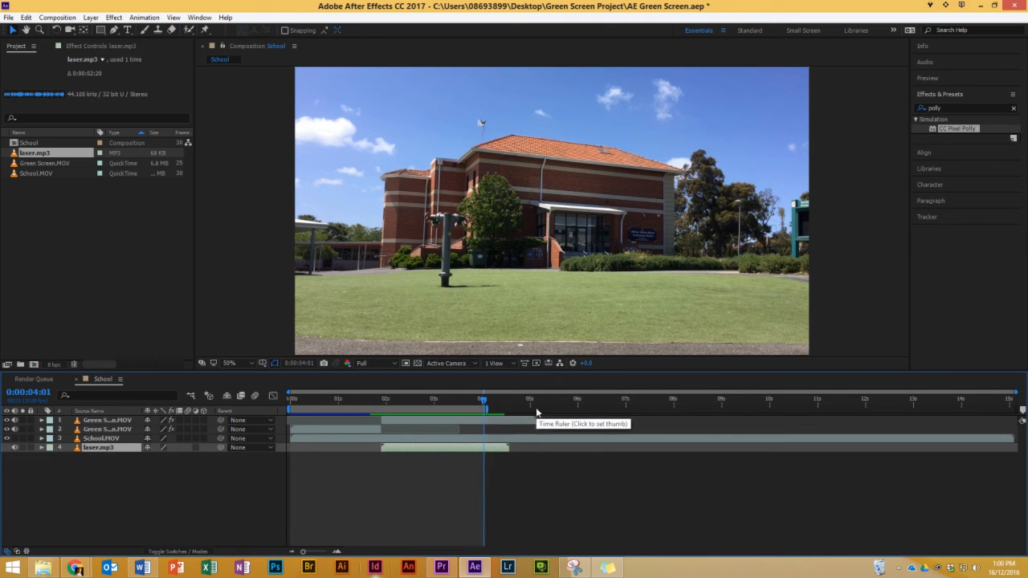